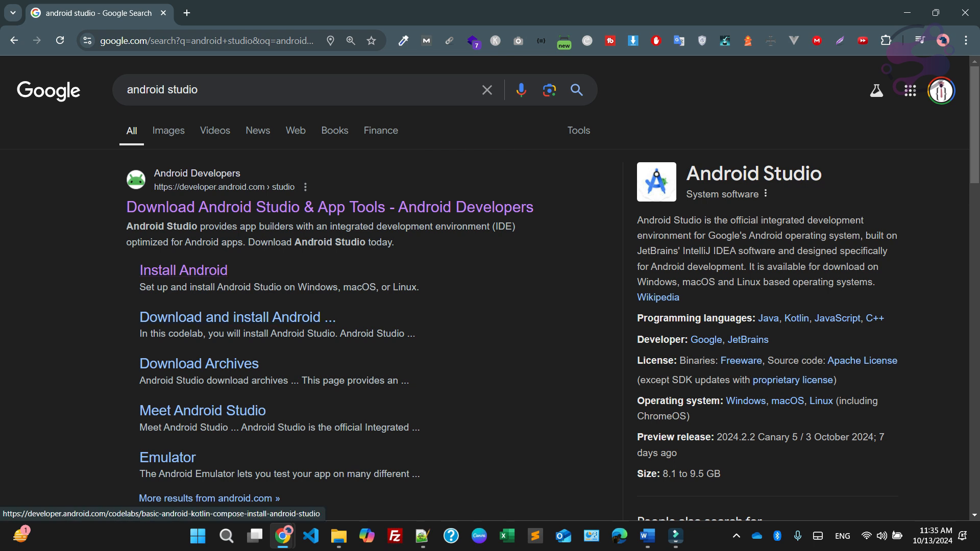
Open the Android Studio download page from the search results and accept the licence terms for the Ladybug release.
{"action": "left_click", "coordinate": [220, 207]}
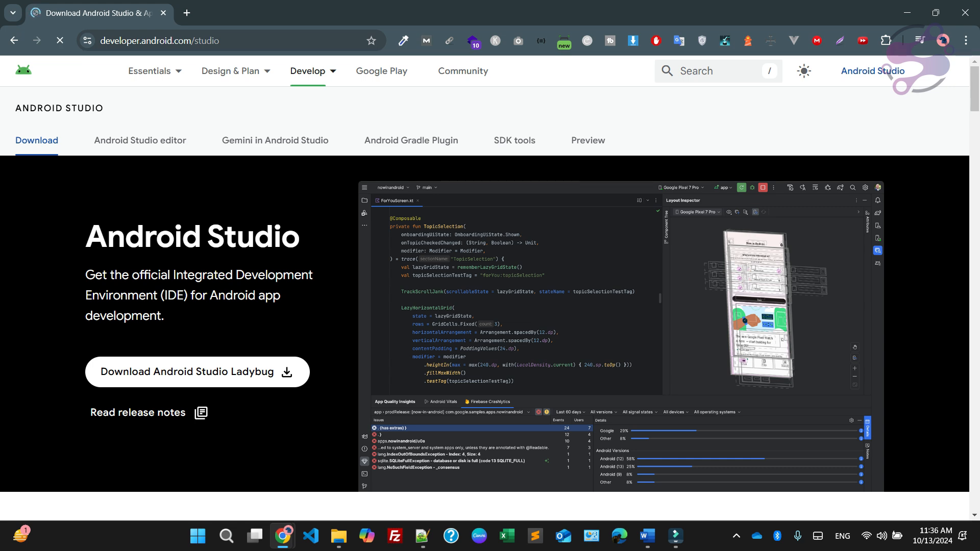
{"action": "left_click_drag", "start_coordinate": [97, 248], "coordinate": [301, 244]}
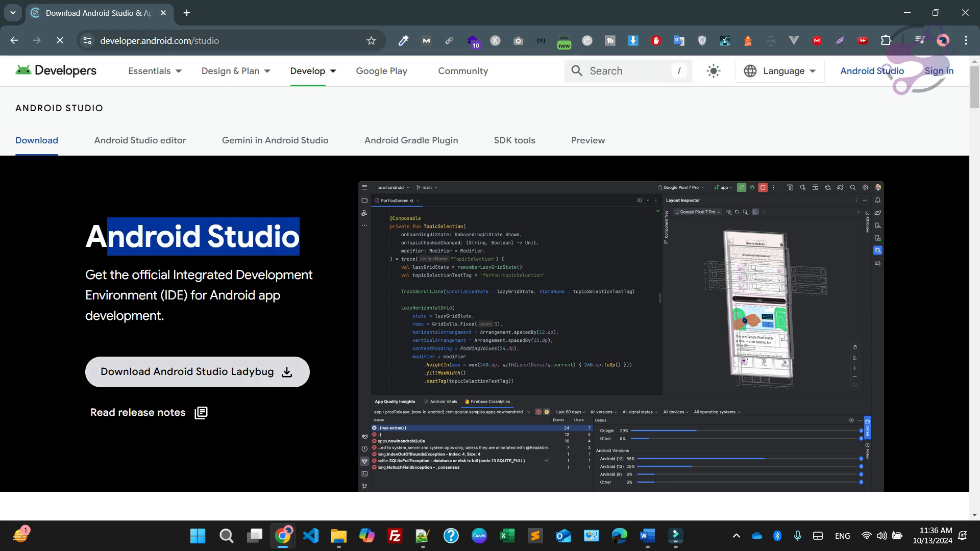
{"action": "left_click", "coordinate": [197, 371]}
{"action": "scroll", "coordinate": [388, 303], "scroll_direction": "down", "scroll_amount": 20}
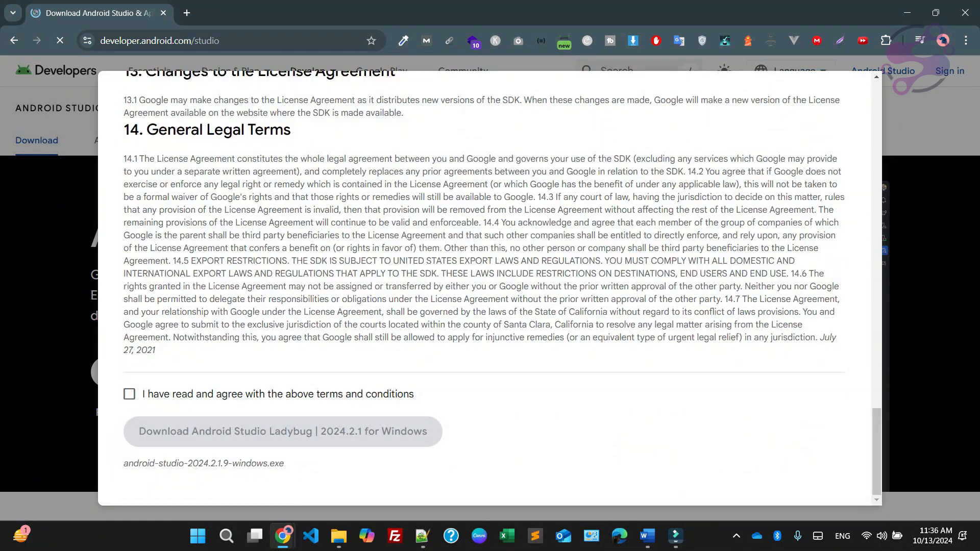
{"action": "left_click", "coordinate": [129, 394]}
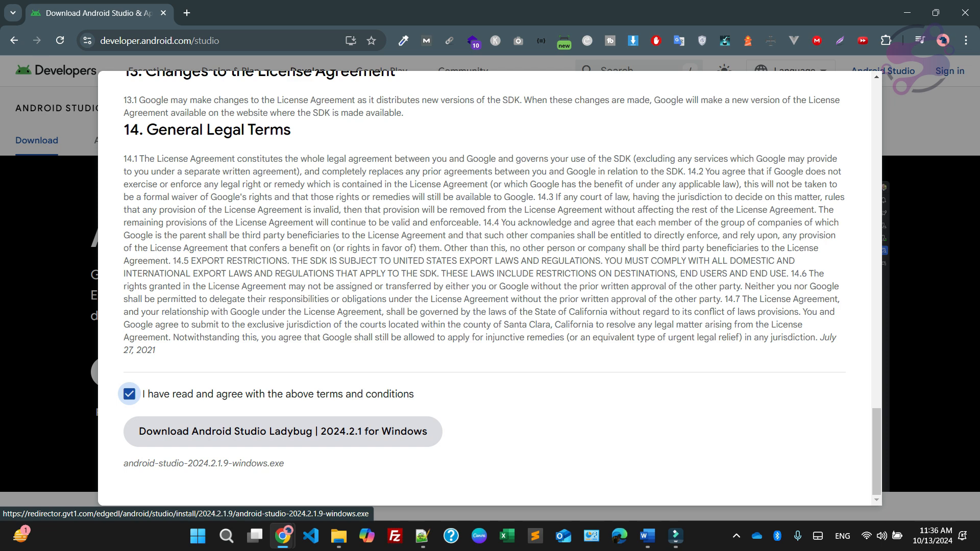
Download Android Studio Ladybug 2024.2.1 for Windows and save the installer in the Downloads folder.
{"action": "left_click", "coordinate": [283, 431]}
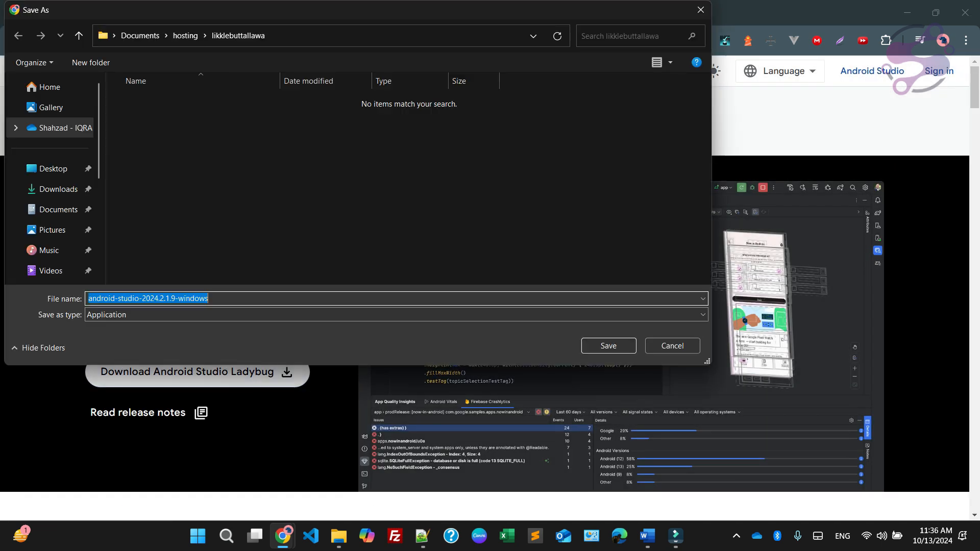
{"action": "left_click", "coordinate": [57, 189]}
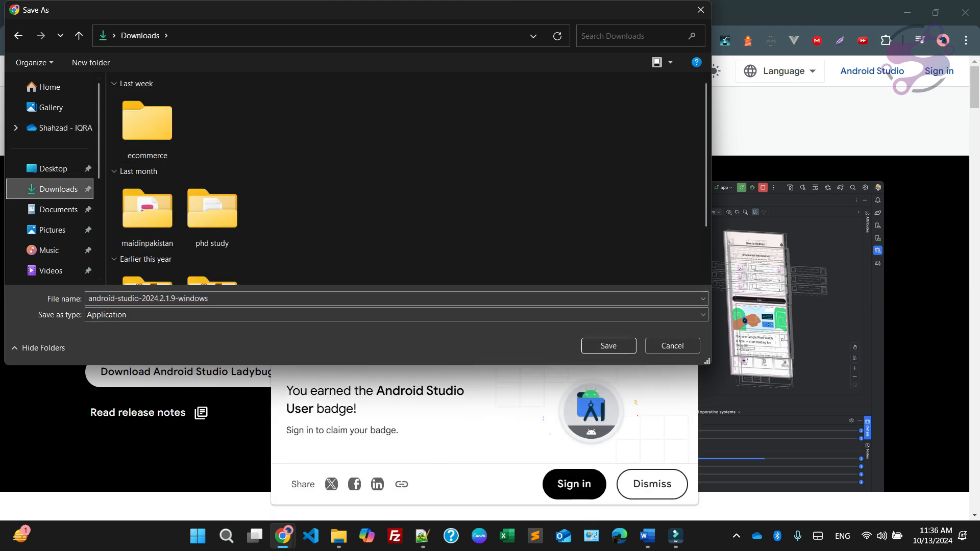
{"action": "left_click", "coordinate": [608, 345]}
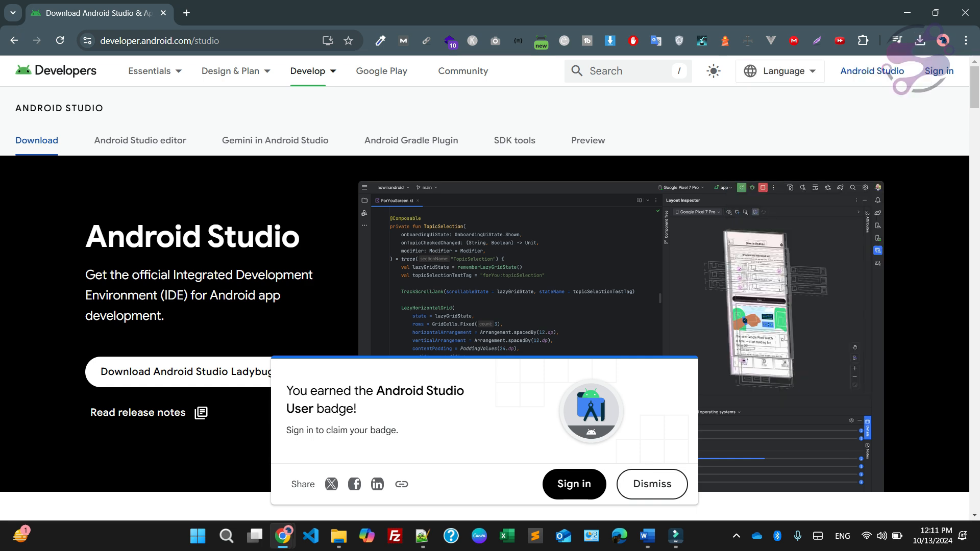
Show the downloaded android-studio-2024.2.1.9-windows.exe in its folder from the browser's recent downloads.
{"action": "left_click", "coordinate": [920, 40]}
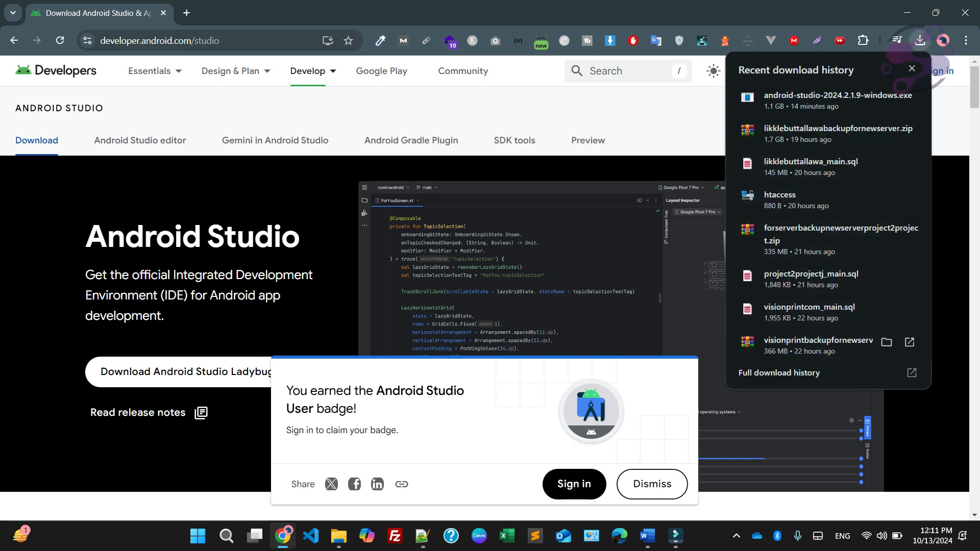
{"action": "left_click", "coordinate": [886, 97]}
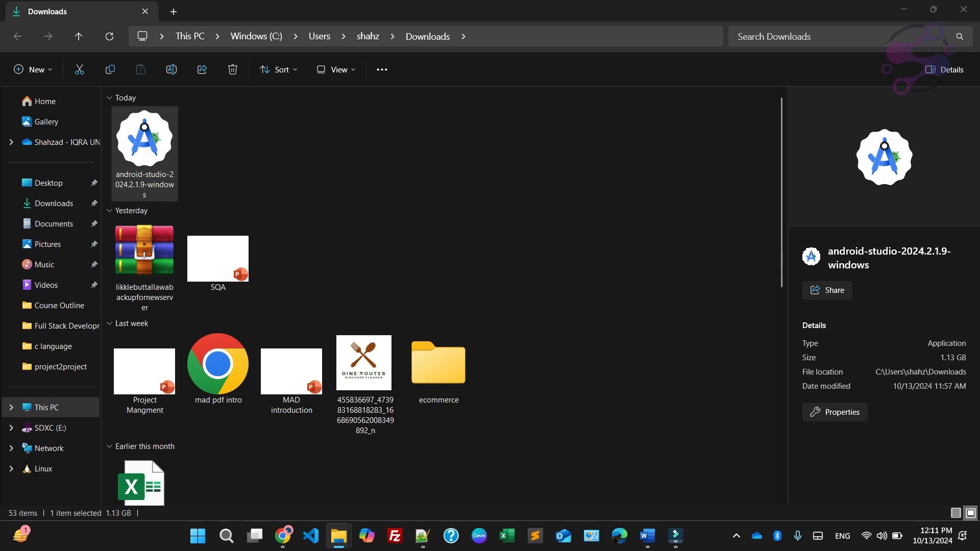
Switch to Notepad++ to review the setup note about the virtual device manager, and minimize the notes.
{"action": "left_click", "coordinate": [422, 536]}
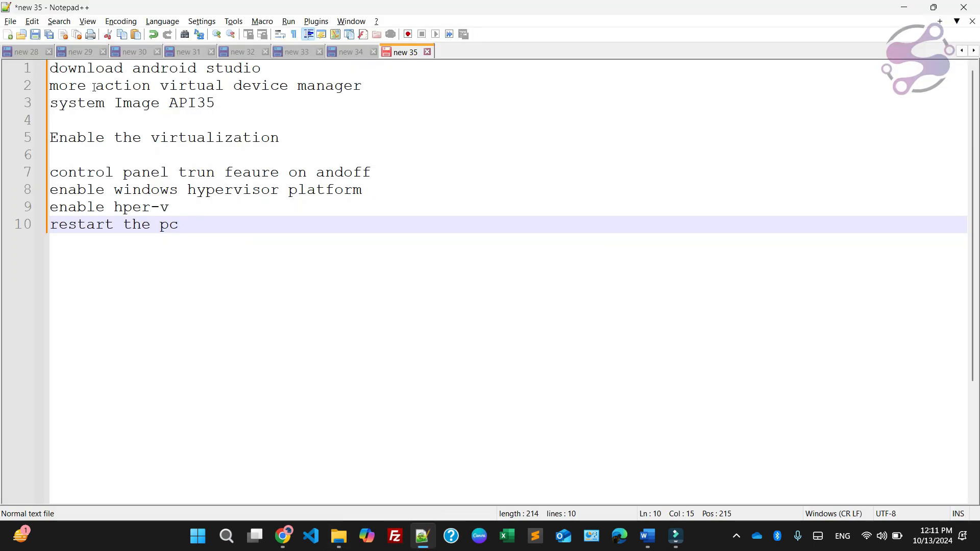
{"action": "left_click_drag", "start_coordinate": [69, 85], "coordinate": [353, 87]}
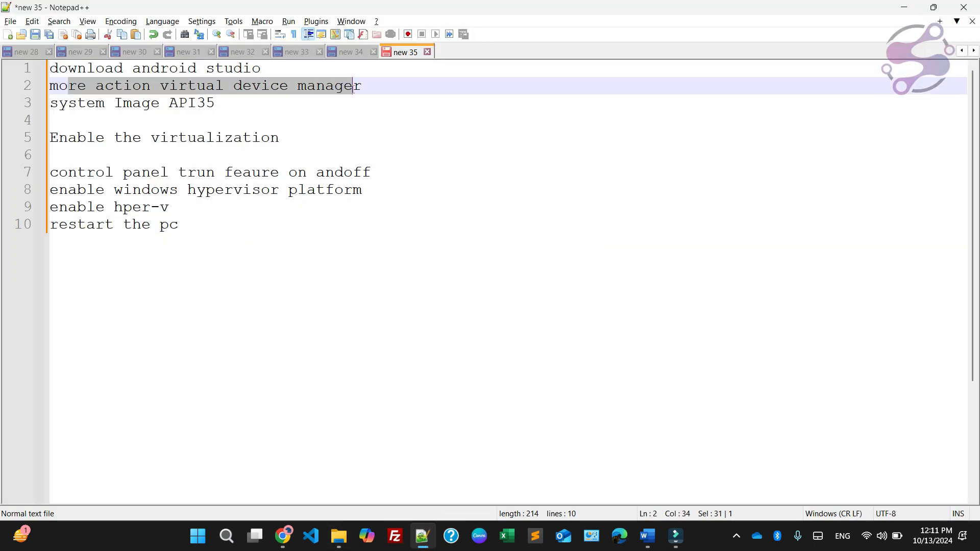
{"action": "left_click", "coordinate": [325, 85]}
{"action": "left_click", "coordinate": [903, 7]}
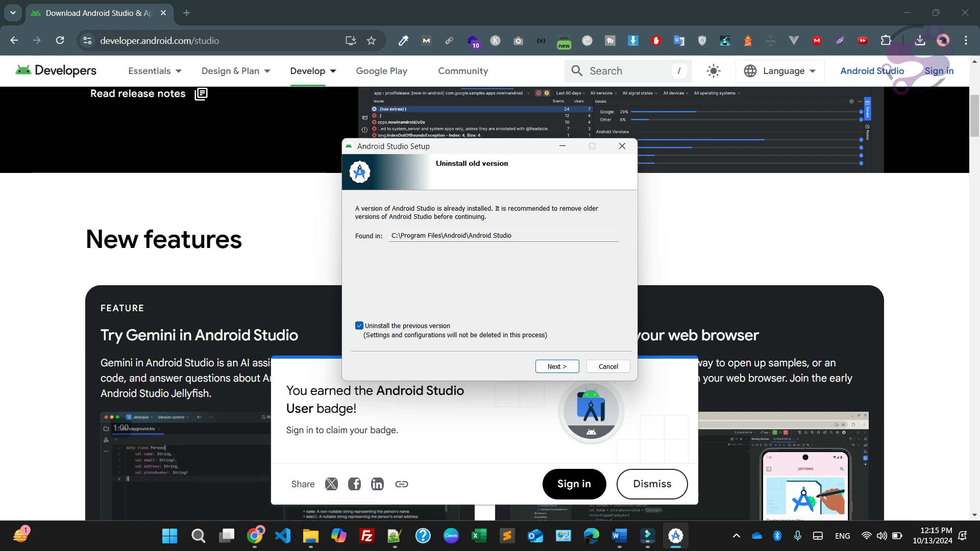
Uninstall the previous Android Studio version in the setup wizard and confirm removing all its program files.
{"action": "key", "text": "Return"}
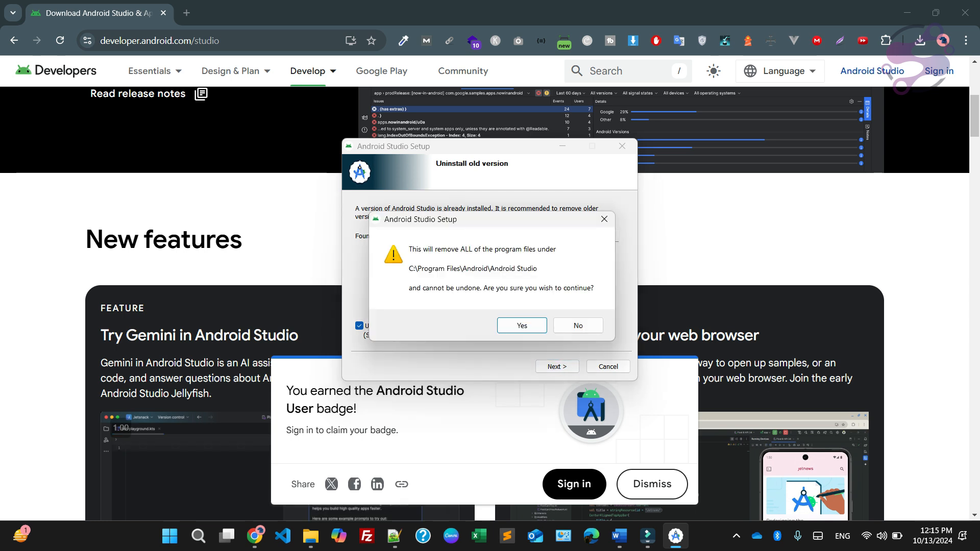
{"action": "key", "text": "Return"}
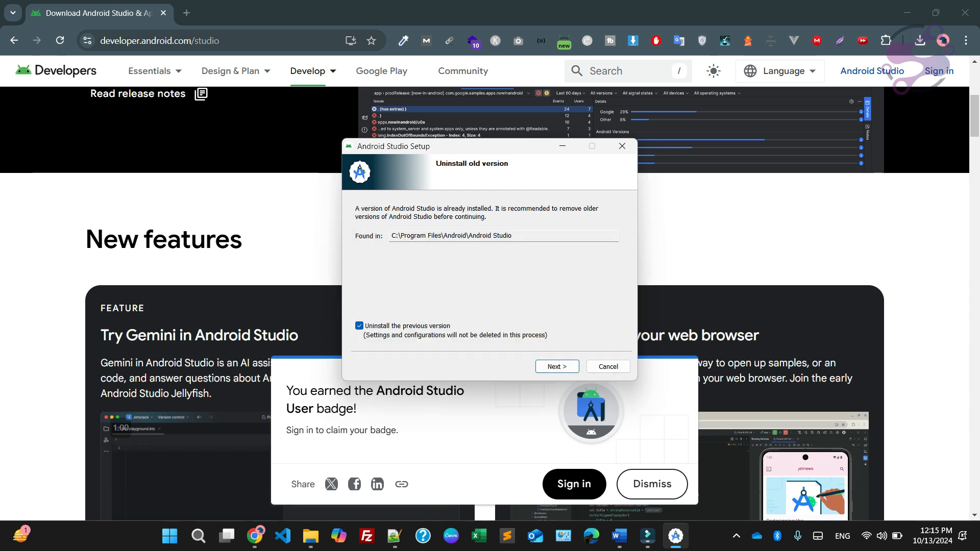
{"action": "key", "text": "Return"}
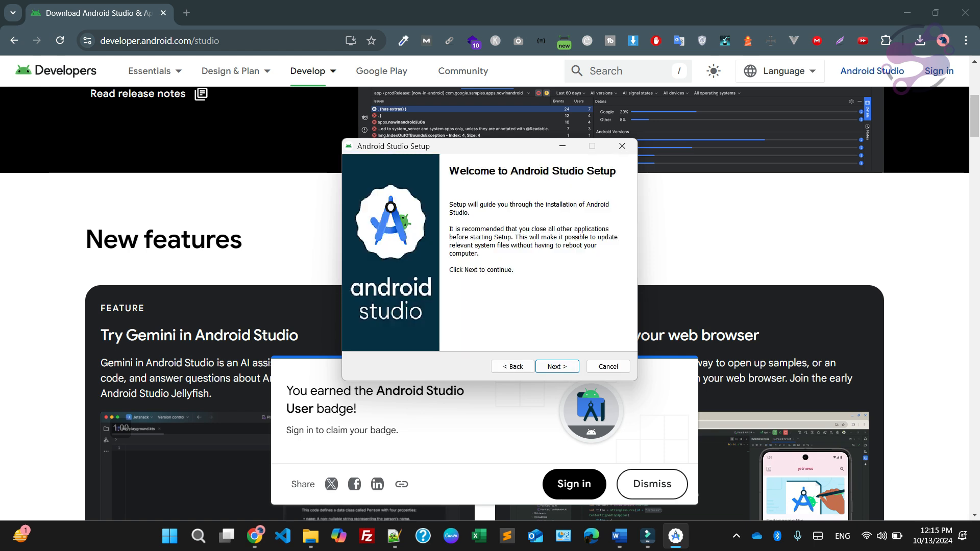
Keep the Android Studio and Android Virtual Device components and accept the install location C:\Program Files\Android\Android Studio.
{"action": "key", "text": "Return"}
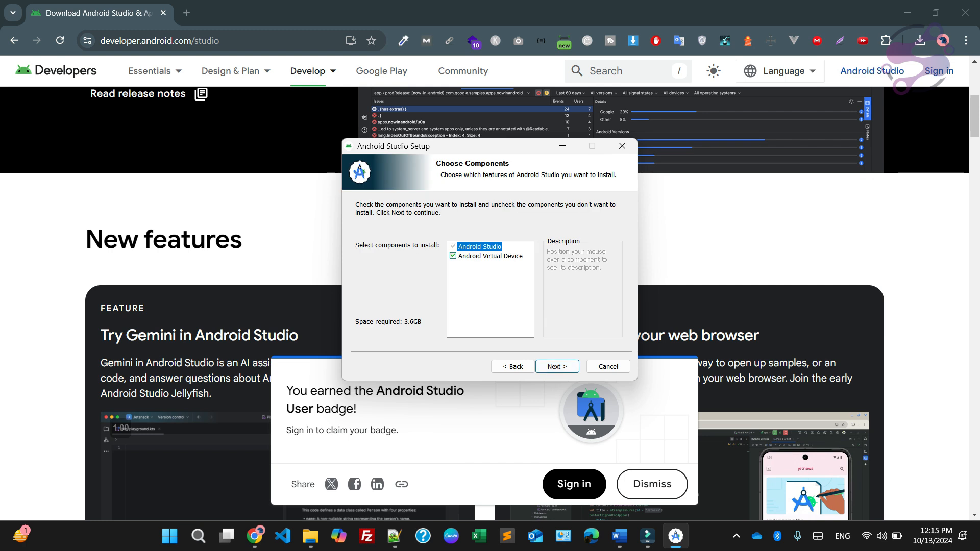
{"action": "mouse_move", "coordinate": [479, 247]}
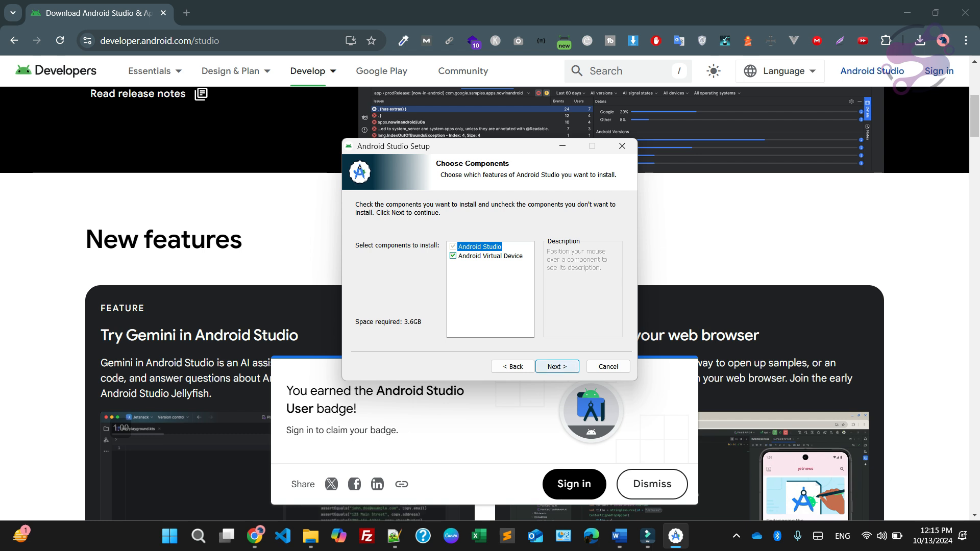
{"action": "key", "text": "Return"}
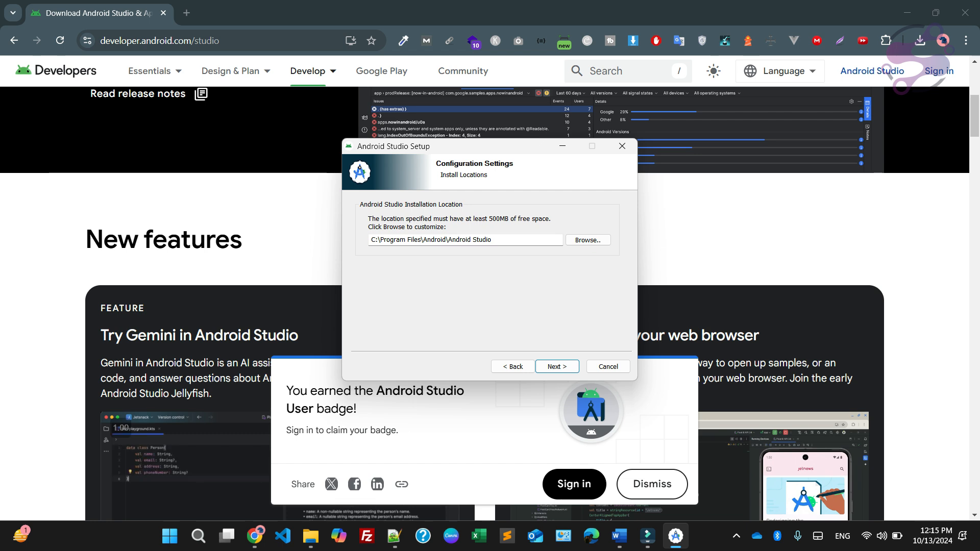
{"action": "key", "text": "Return"}
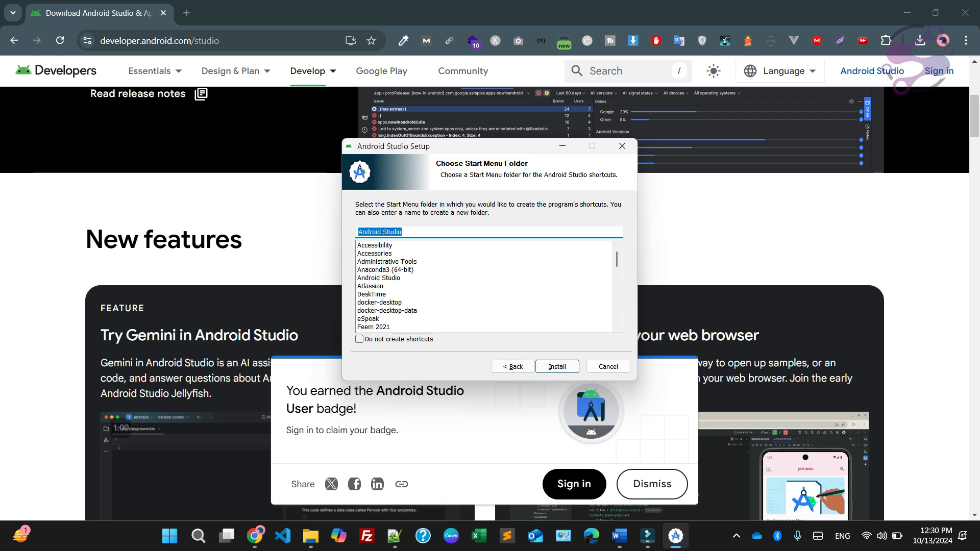
Install with the Android Studio Start menu folder, then finish the setup with Start Android Studio enabled.
{"action": "key", "text": "Return"}
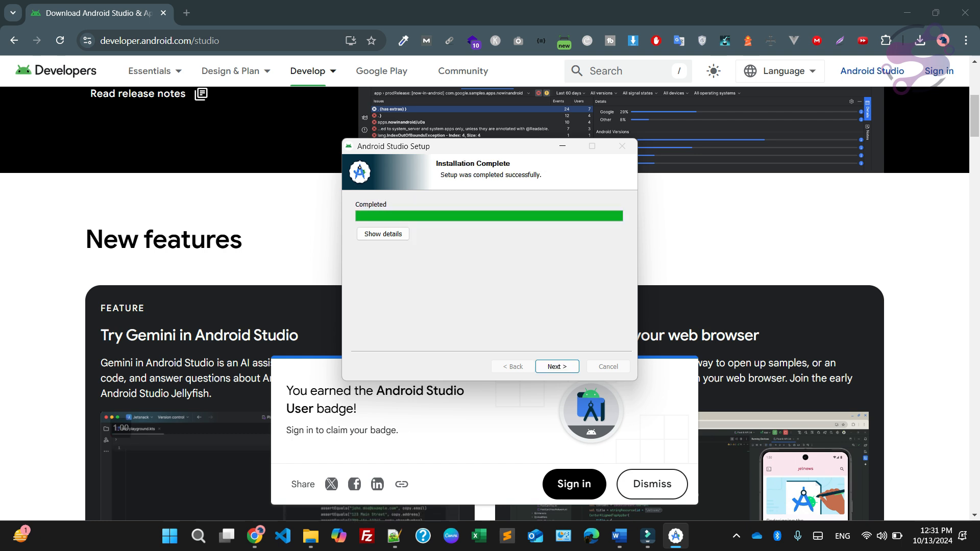
{"action": "key", "text": "Return"}
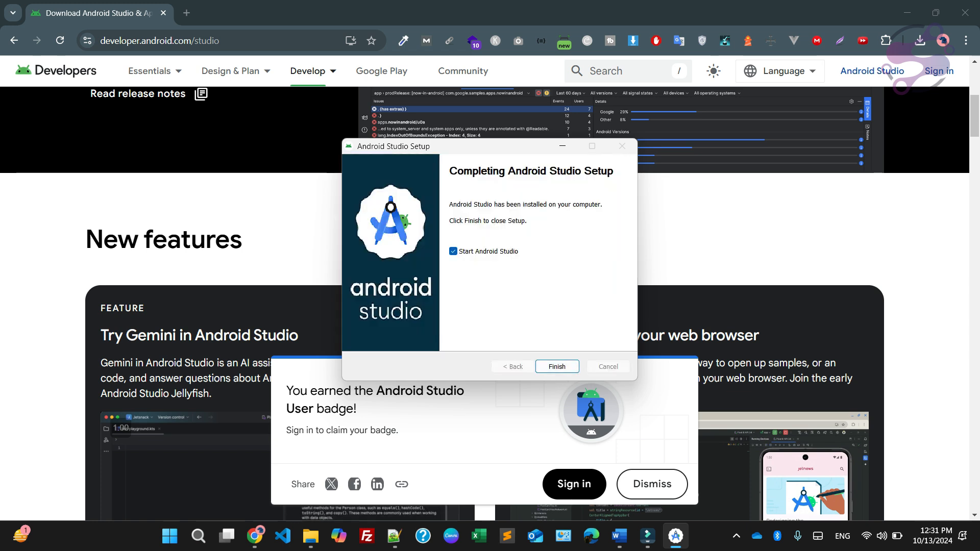
{"action": "key", "text": "Return"}
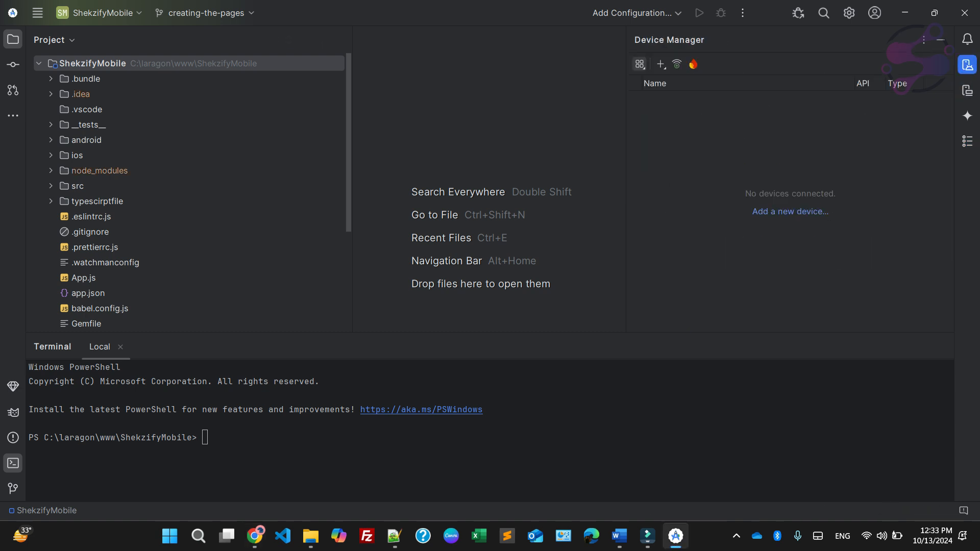
Begin a new virtual device in Device Manager using the Pixel 9 Pro phone hardware definition.
{"action": "left_click", "coordinate": [660, 64]}
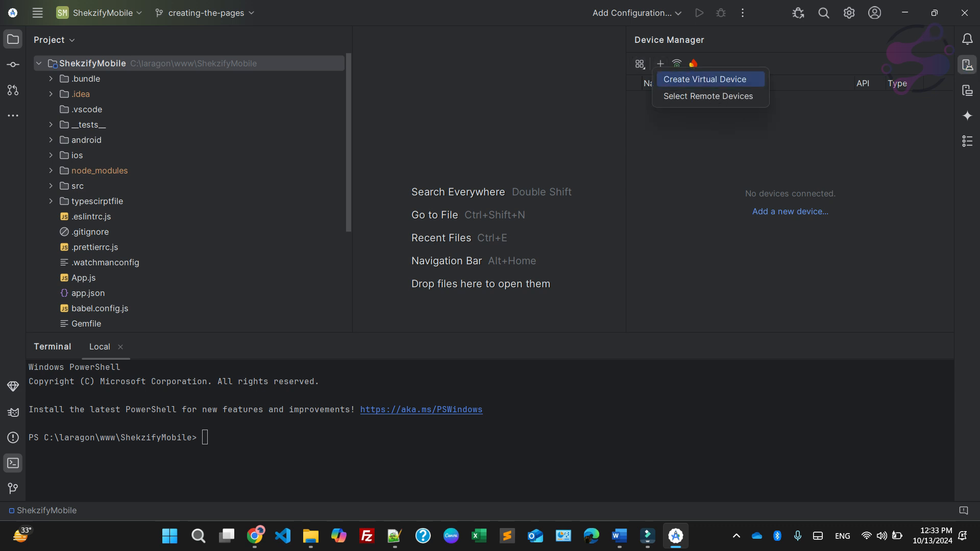
{"action": "left_click", "coordinate": [705, 79]}
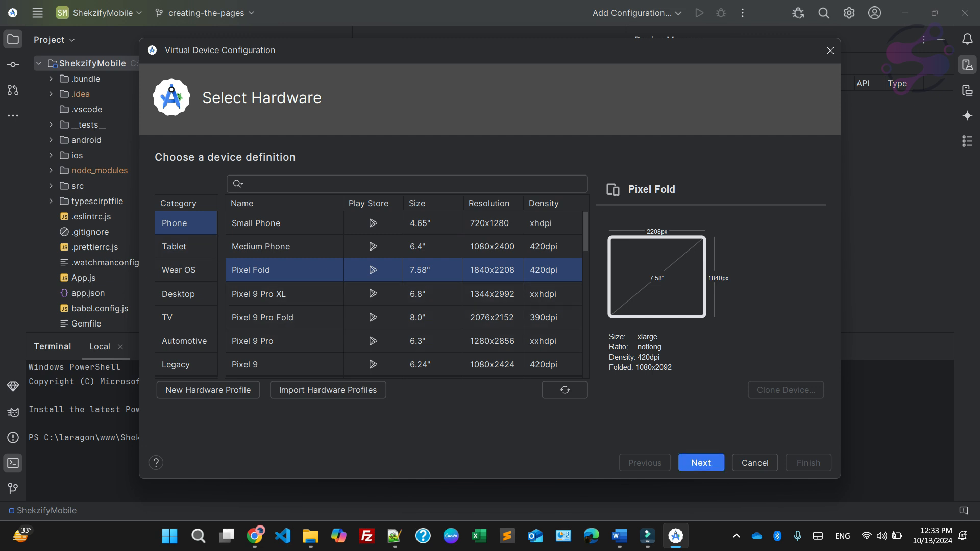
{"action": "scroll", "coordinate": [403, 285], "scroll_direction": "down", "scroll_amount": 1}
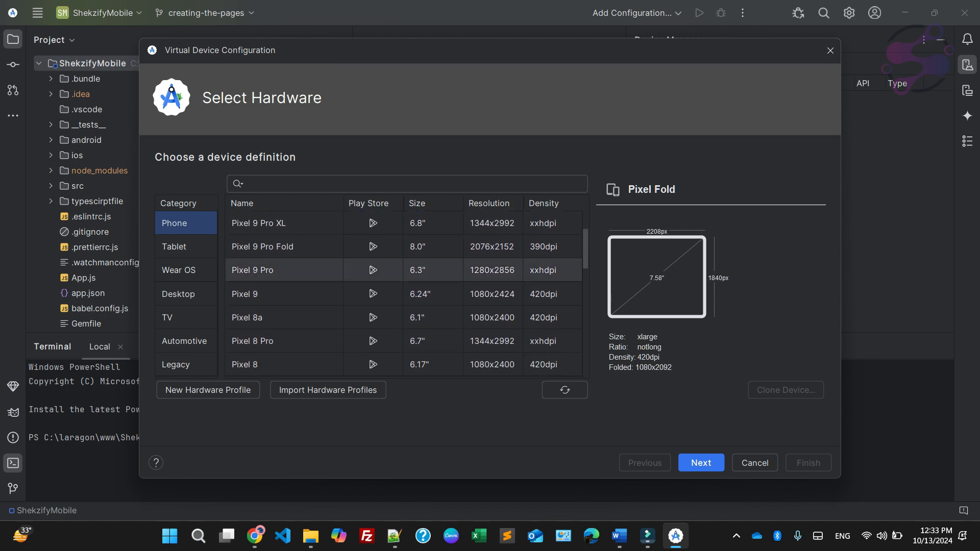
{"action": "left_click", "coordinate": [327, 270]}
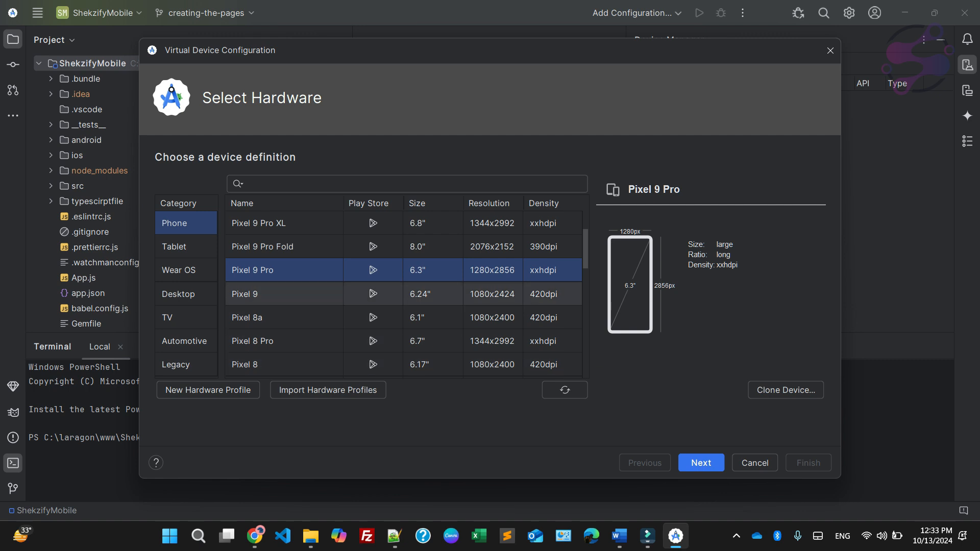
{"action": "left_click", "coordinate": [701, 463]}
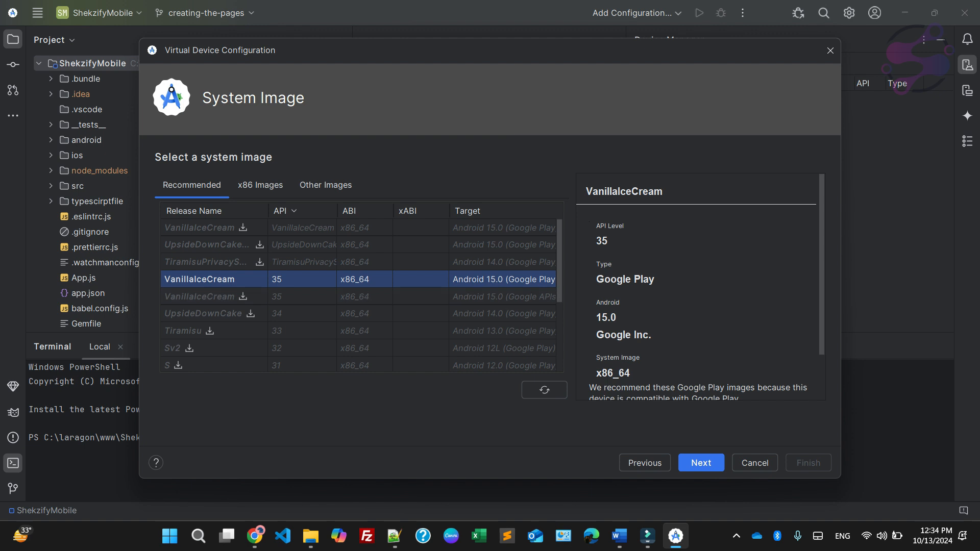
Choose the VanillaIceCream API 35 system image and finish creating the device under the name Pixel 9 Pro API 35.
{"action": "scroll", "coordinate": [306, 228], "scroll_direction": "down", "scroll_amount": 3}
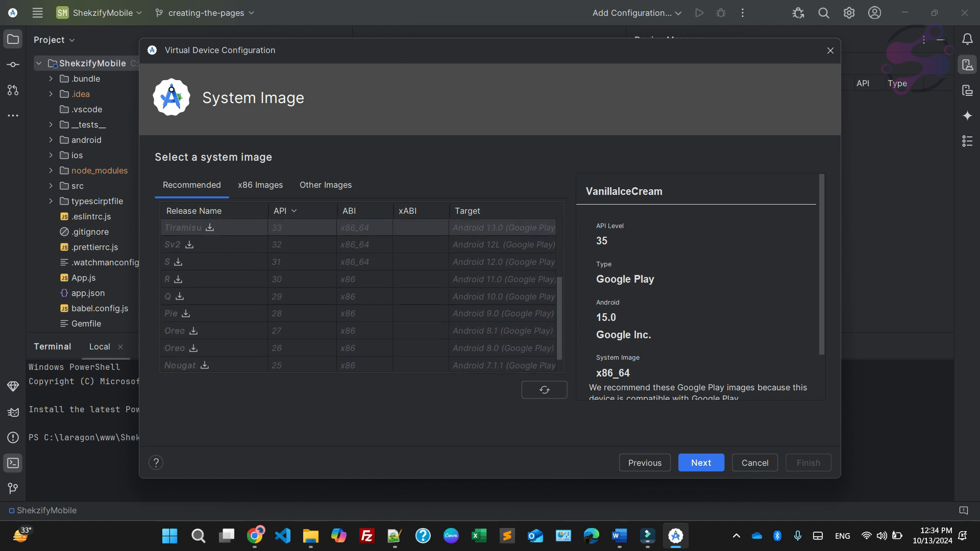
{"action": "scroll", "coordinate": [357, 296], "scroll_direction": "up", "scroll_amount": 2}
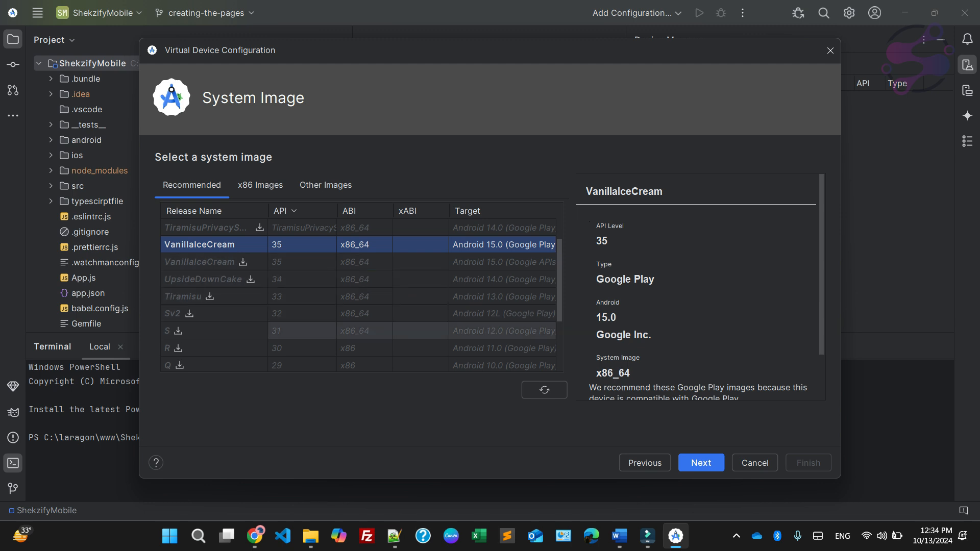
{"action": "left_click", "coordinate": [701, 462]}
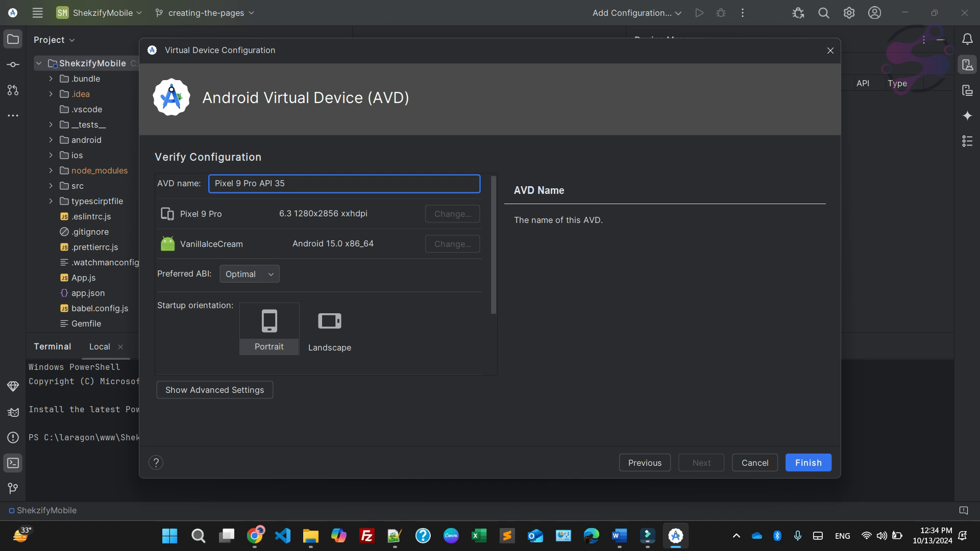
{"action": "left_click", "coordinate": [808, 463]}
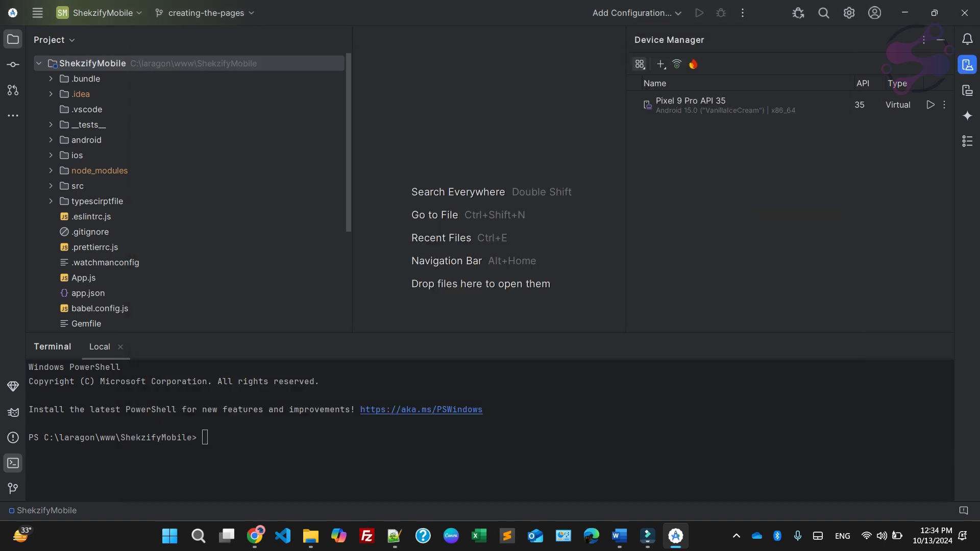
Start the Pixel 9 Pro API 35 virtual device from Device Manager, closing its options without choosing any.
{"action": "left_click", "coordinate": [930, 104]}
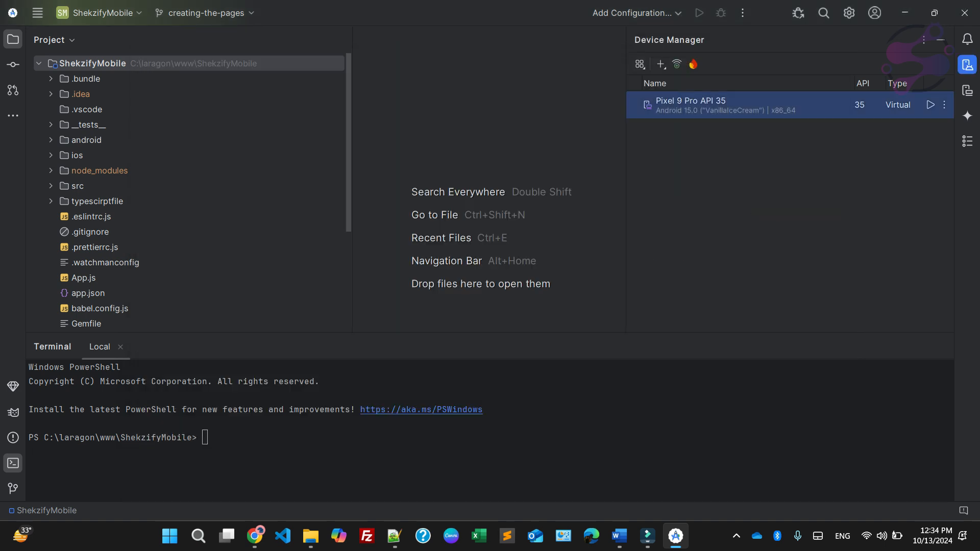
{"action": "left_click", "coordinate": [944, 104]}
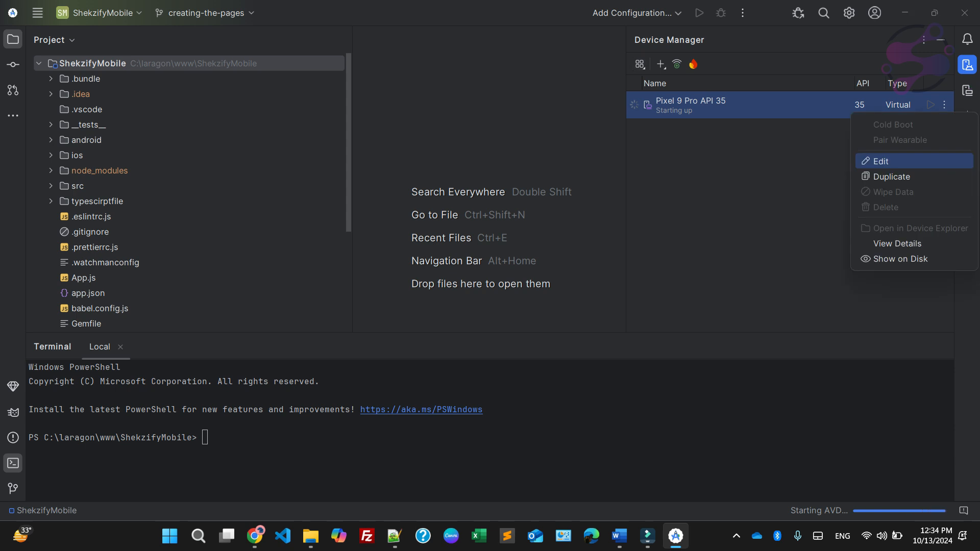
{"action": "key", "text": "Escape"}
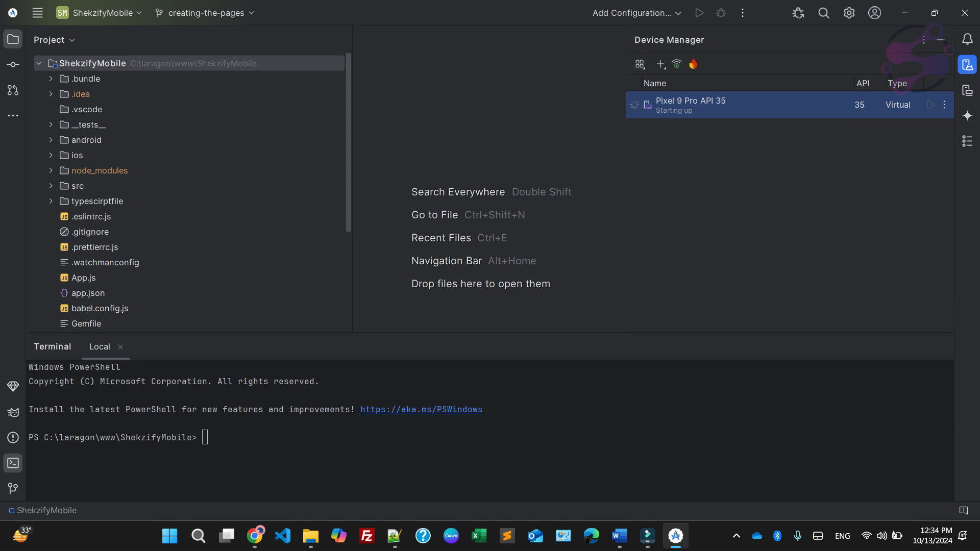
Switch to the Notepad++ setup notes and highlight the line "Enable the virtualization".
{"action": "left_click", "coordinate": [393, 536]}
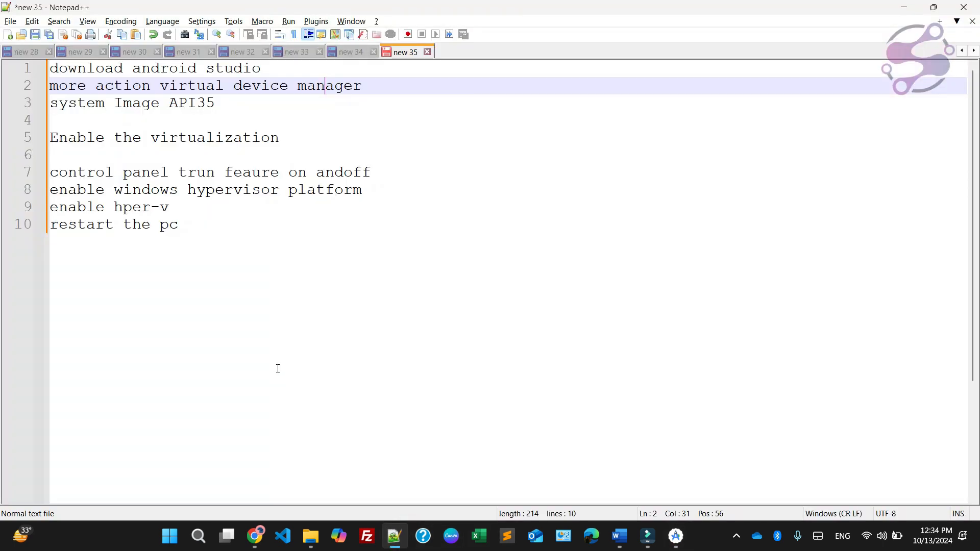
{"action": "left_click_drag", "start_coordinate": [69, 133], "coordinate": [307, 141]}
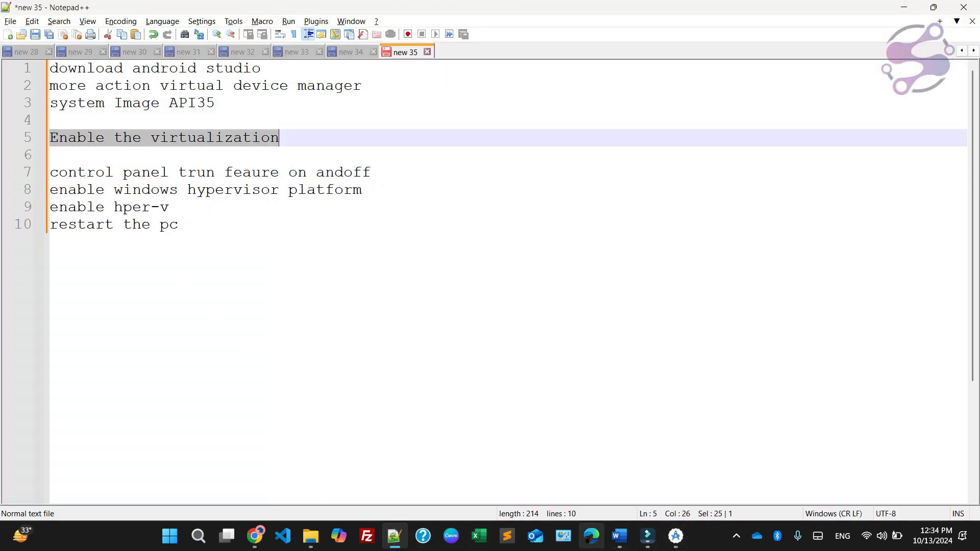
Switch to Control Panel, open Turn Windows features on or off from Programs and Features, and enlarge the Windows Features dialog.
{"action": "left_click", "coordinate": [563, 536]}
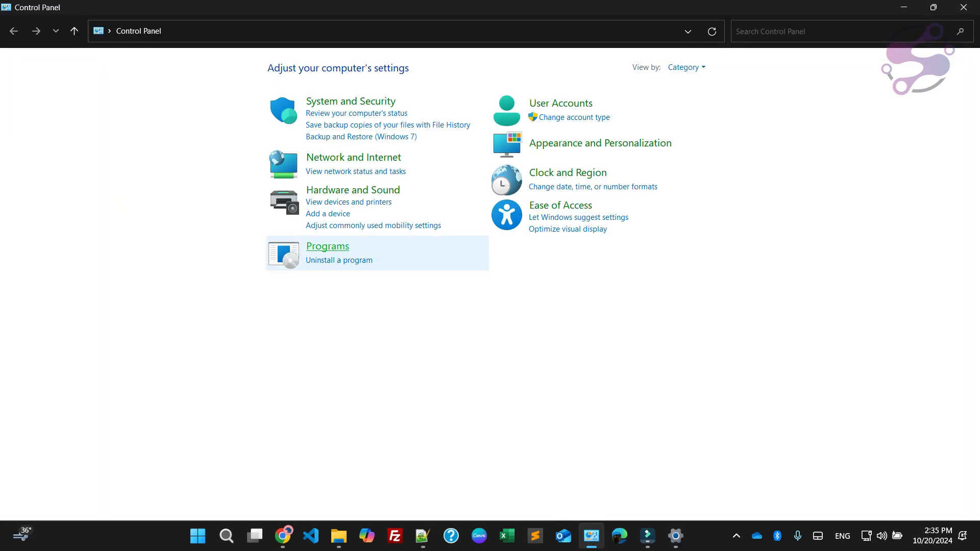
{"action": "left_click", "coordinate": [327, 247]}
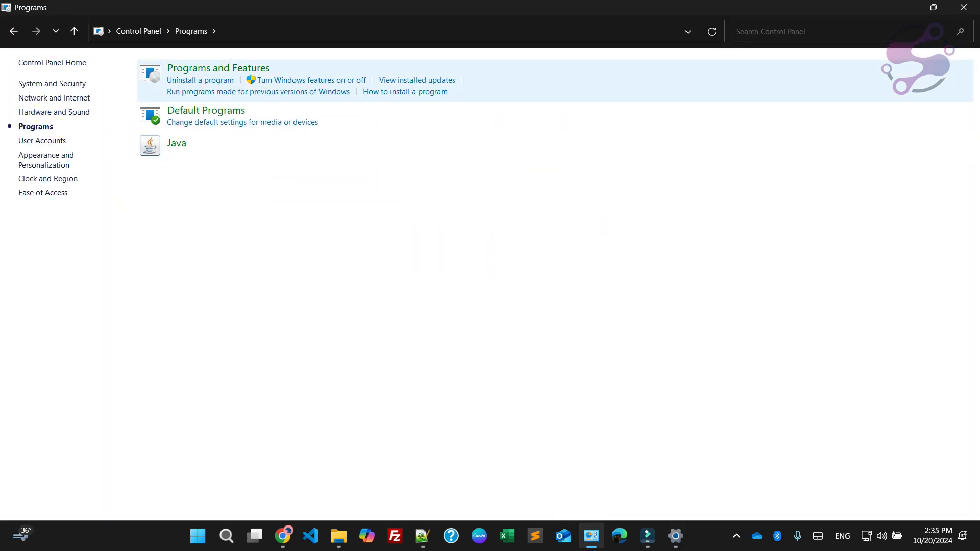
{"action": "left_click", "coordinate": [200, 80]}
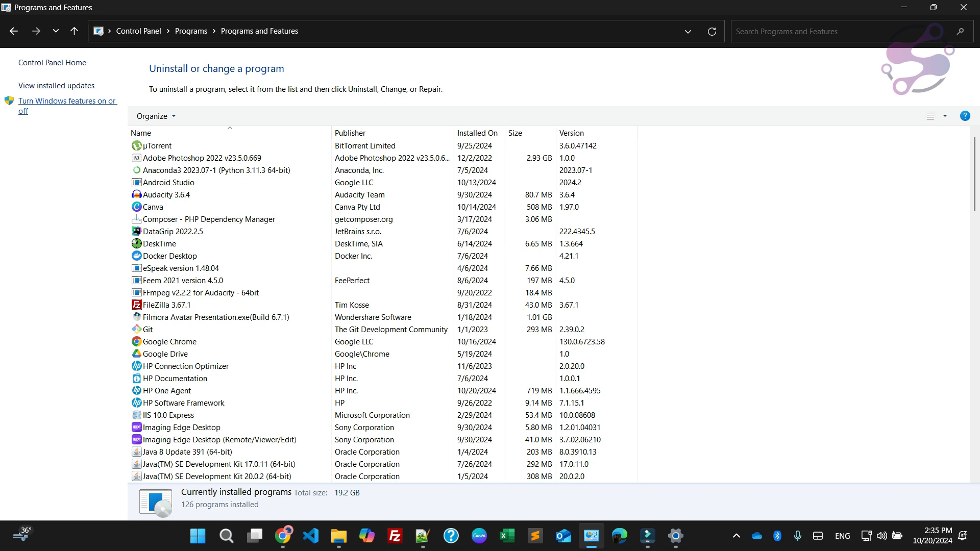
{"action": "left_click", "coordinate": [66, 101]}
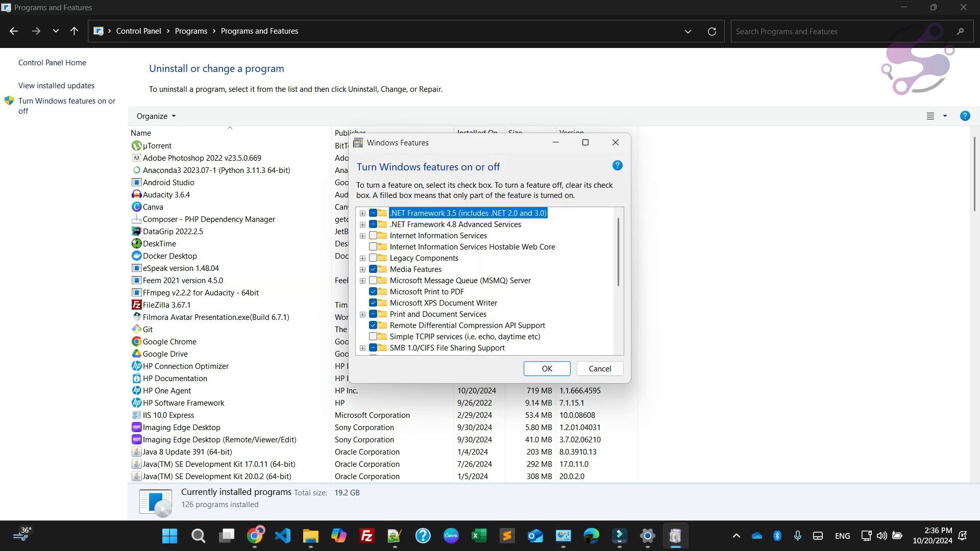
{"action": "left_click_drag", "start_coordinate": [630, 383], "coordinate": [709, 437]}
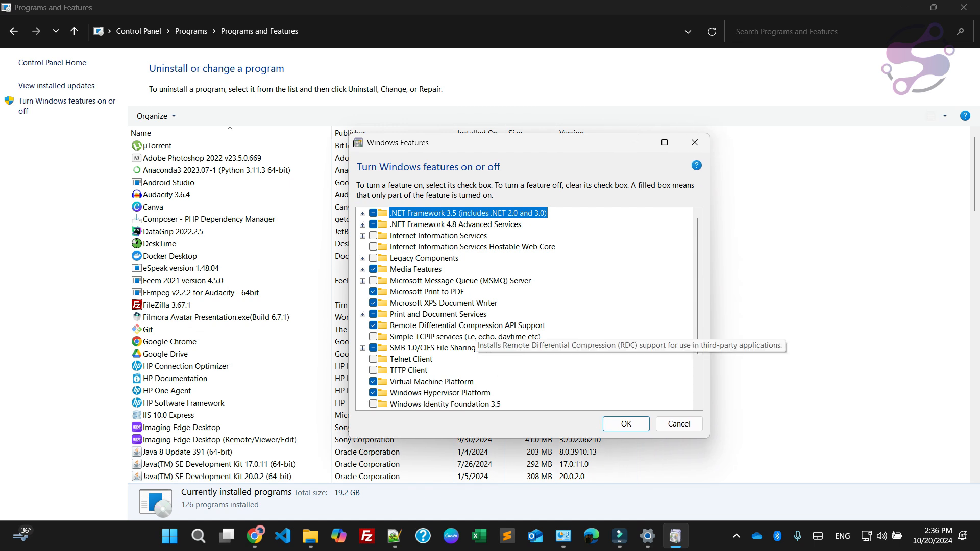
Examine the Windows Features list for the virtualization entries, including Virtual Machine Platform, Windows Hypervisor Platform and Hyper-V.
{"action": "scroll", "coordinate": [531, 307], "scroll_direction": "down", "scroll_amount": 2}
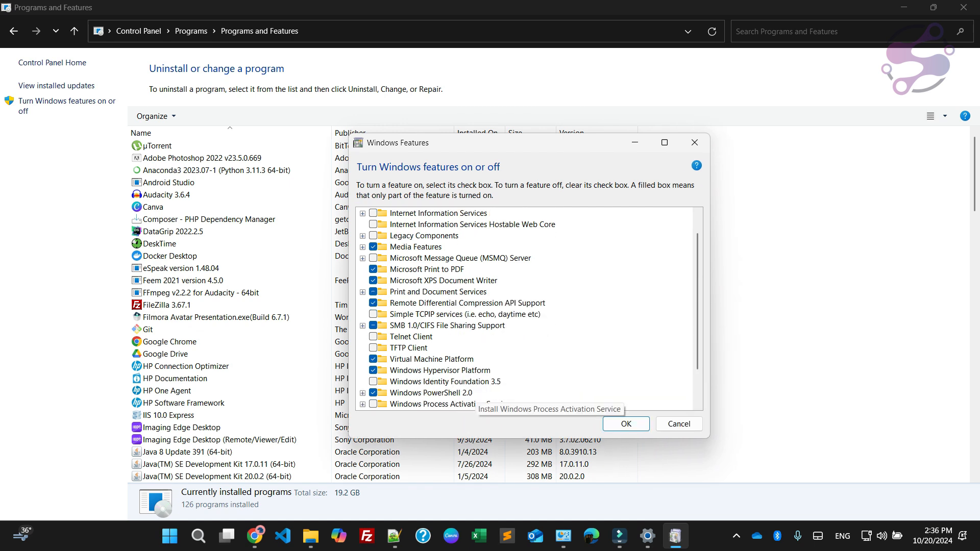
{"action": "scroll", "coordinate": [474, 368], "scroll_direction": "down", "scroll_amount": 2}
{"action": "scroll", "coordinate": [474, 368], "scroll_direction": "down", "scroll_amount": 2}
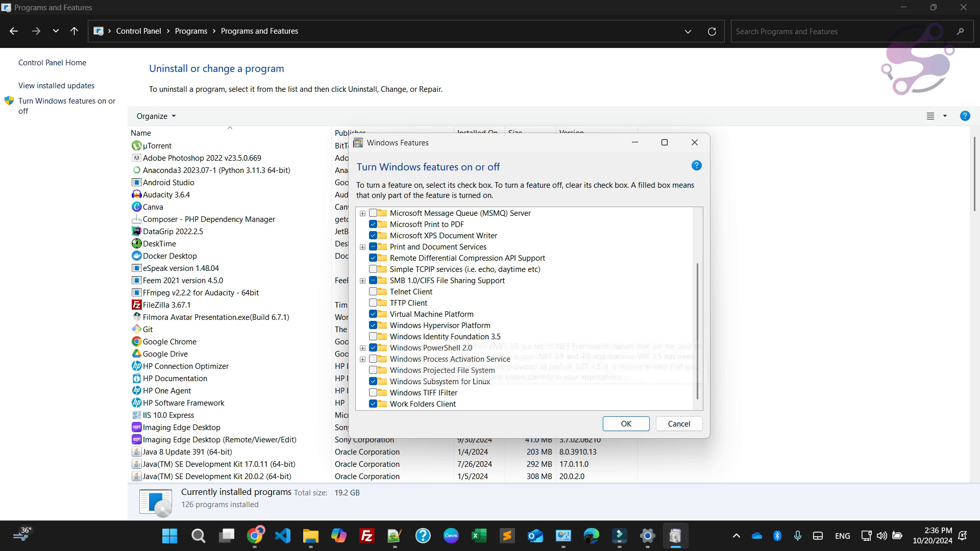
{"action": "scroll", "coordinate": [383, 337], "scroll_direction": "up", "scroll_amount": 1}
{"action": "scroll", "coordinate": [382, 337], "scroll_direction": "up", "scroll_amount": 1}
{"action": "scroll", "coordinate": [383, 340], "scroll_direction": "up", "scroll_amount": 2}
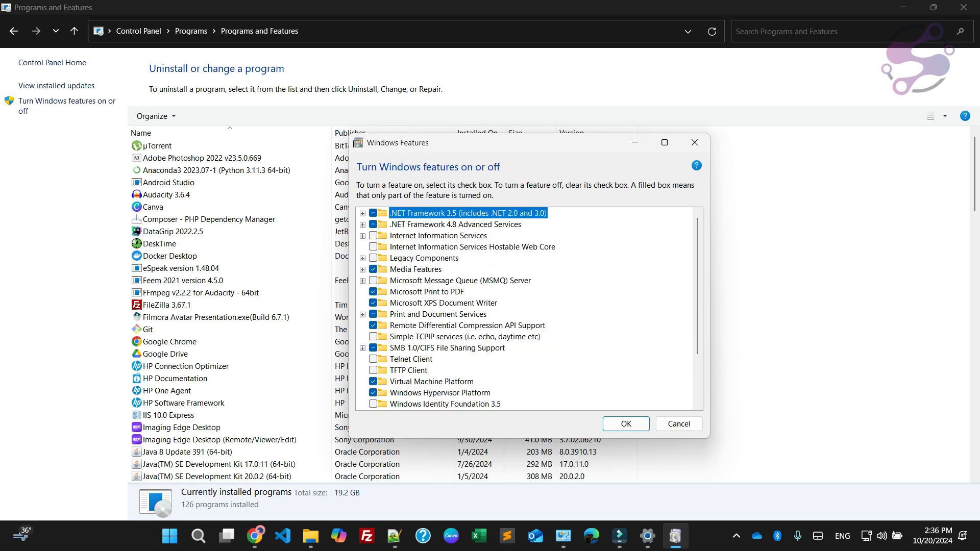
{"action": "scroll", "coordinate": [383, 339], "scroll_direction": "down", "scroll_amount": 2}
{"action": "scroll", "coordinate": [382, 339], "scroll_direction": "up", "scroll_amount": 2}
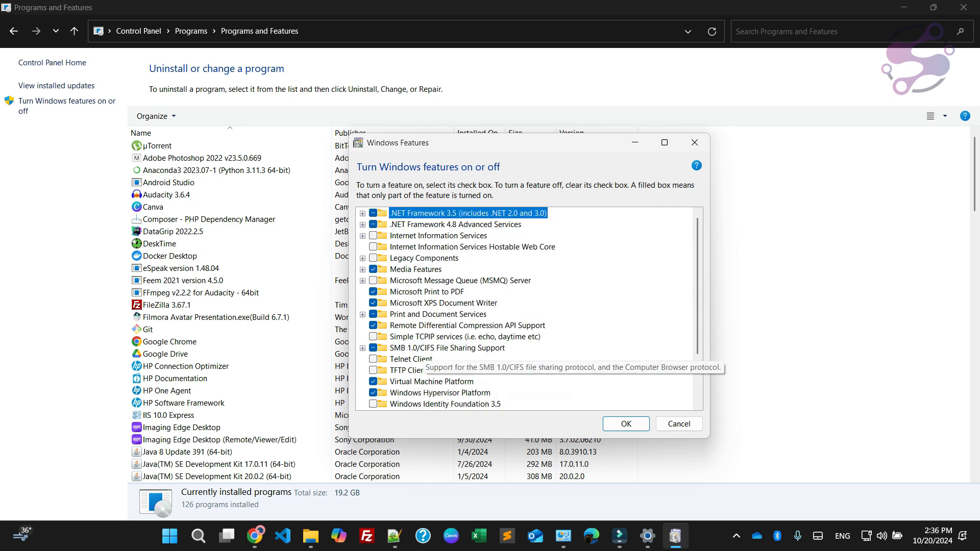
{"action": "scroll", "coordinate": [393, 352], "scroll_direction": "down", "scroll_amount": 3}
{"action": "scroll", "coordinate": [393, 357], "scroll_direction": "down", "scroll_amount": 3}
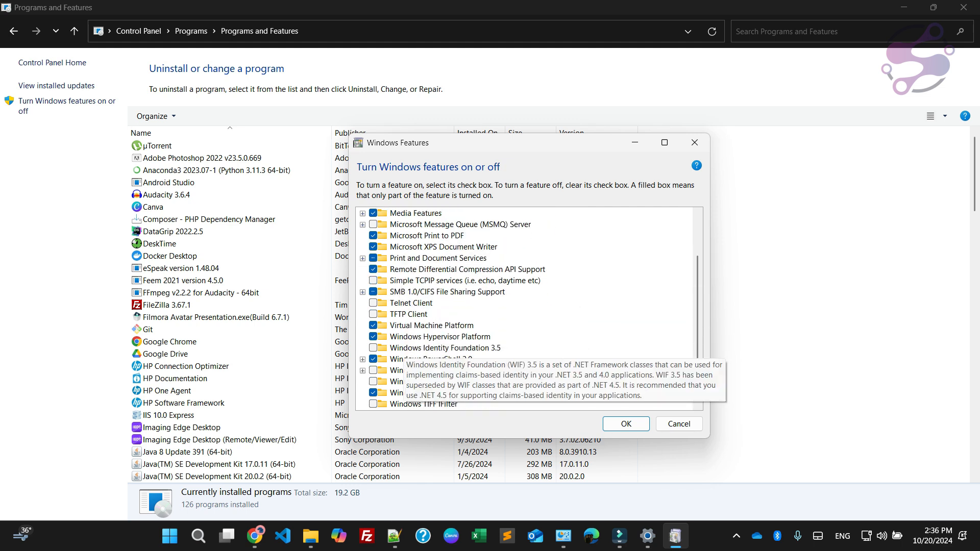